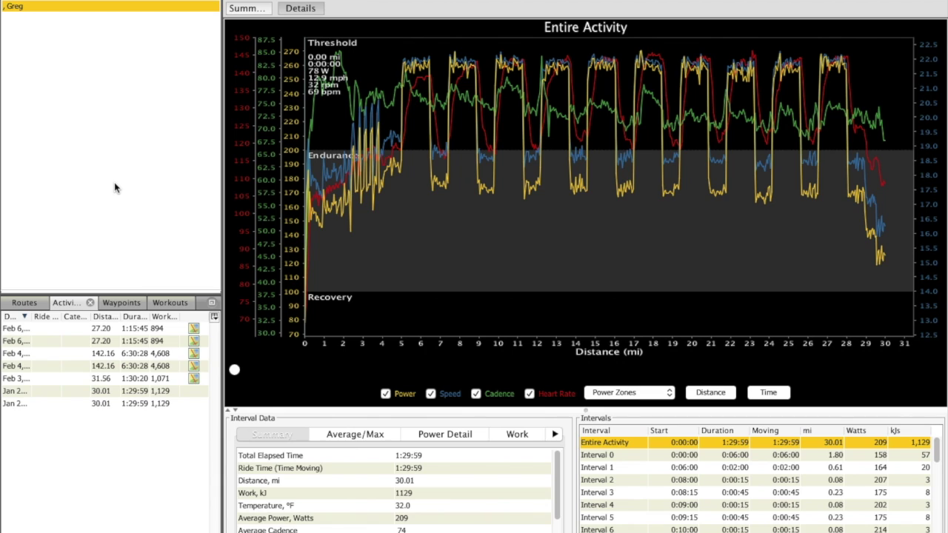
Recompute the PowerCal parameters from the Jan 26 activity, testing Responsiveness at 201 and returning it to 0.
left_click(107, 148)
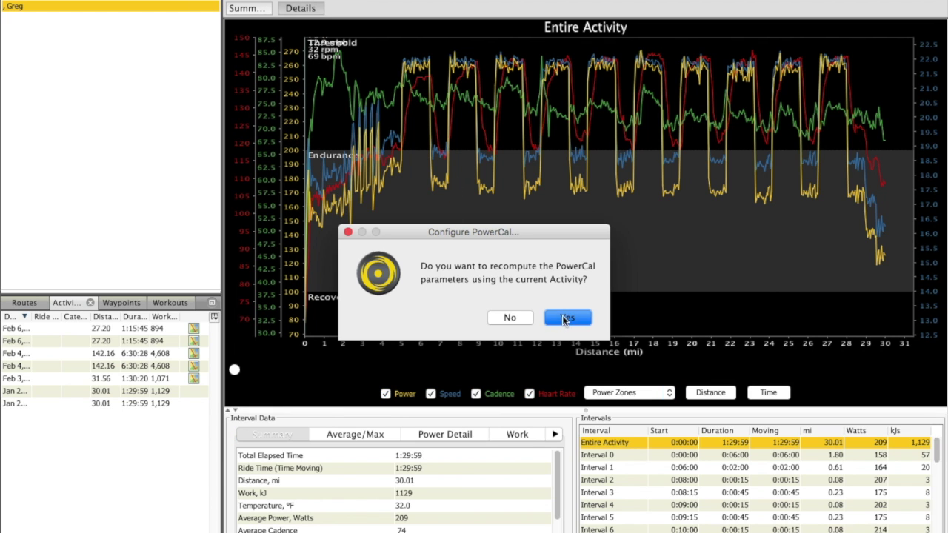
left_click(564, 317)
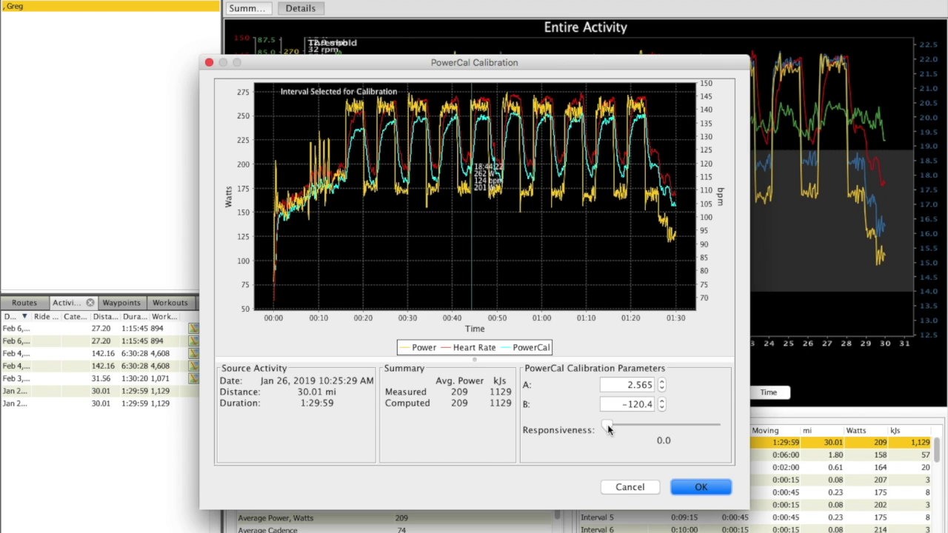
left_click_drag(608, 429, 644, 428)
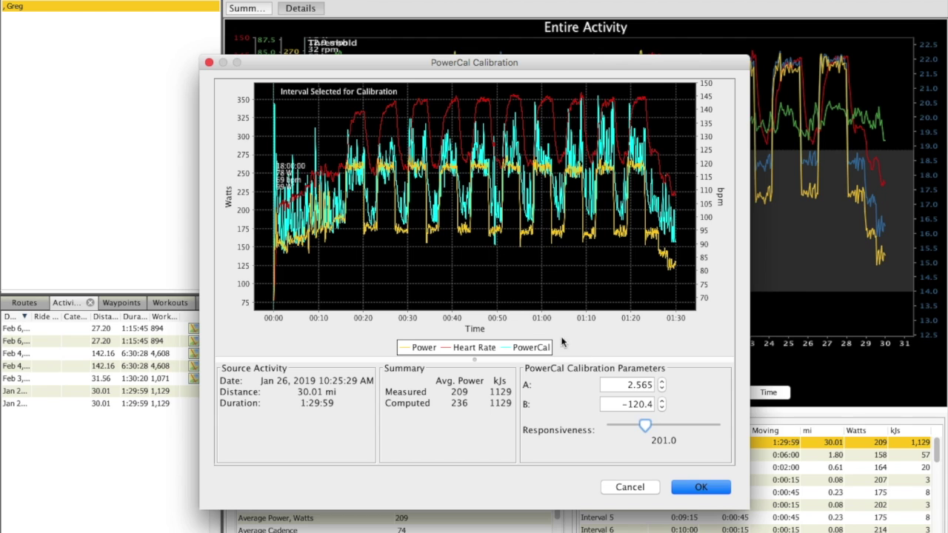
left_click_drag(645, 423, 597, 426)
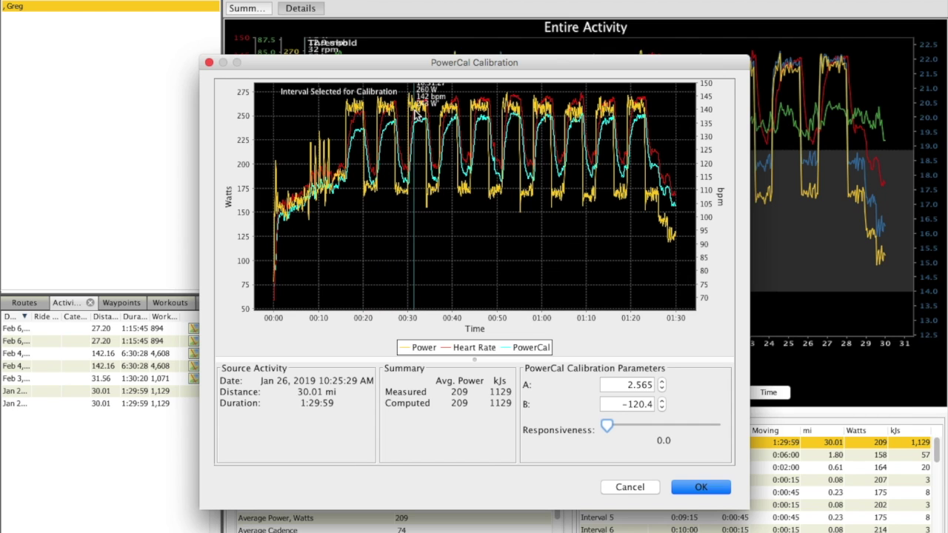
mouse_move(417, 117)
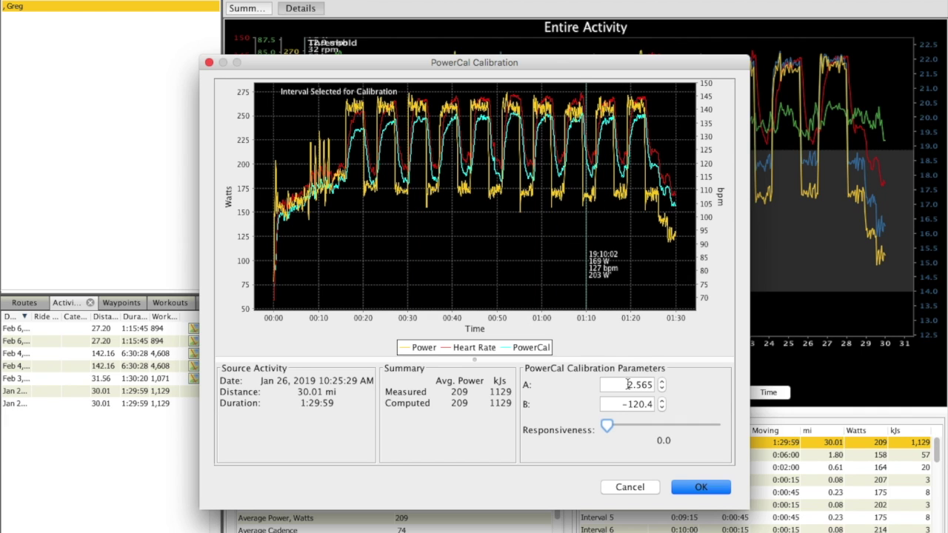
Set PowerCal calibration parameter A to 4 for the Jan 26 activity.
left_click_drag(628, 385, 660, 387)
left_click(660, 386)
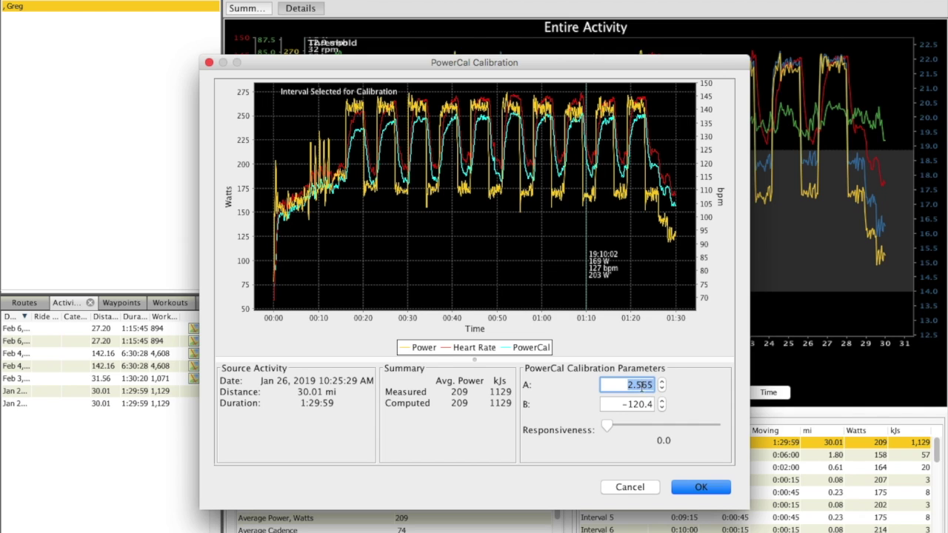
type("4")
left_click(621, 404)
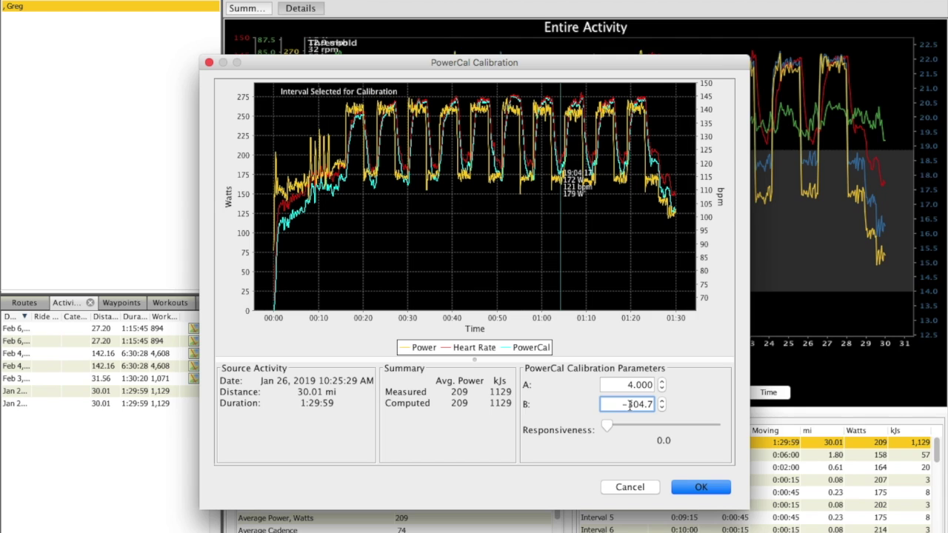
Set calibration parameter B to -200 to test its effect on the Jan 26 PowerCal curve.
left_click_drag(629, 404, 655, 403)
key("BackSpace")
type("200")
left_click(624, 385)
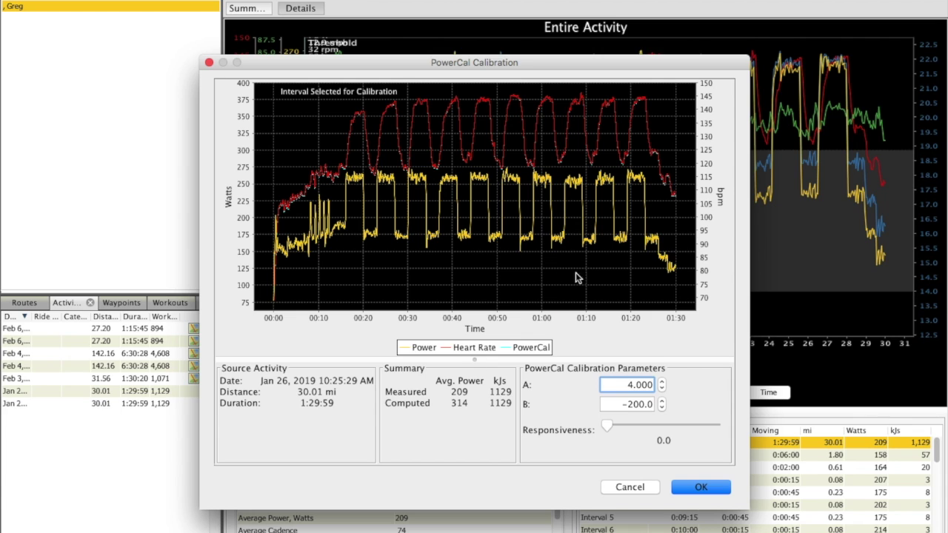
Set calibration parameter B to -302 for the Jan 26 activity and discard the calibration.
left_click(649, 405)
double_click(649, 404)
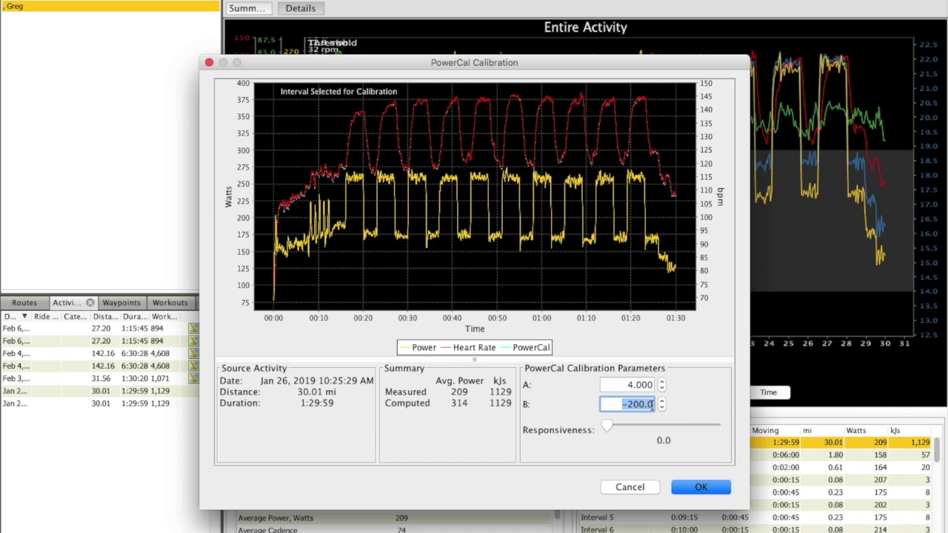
type("-300")
left_click(625, 384)
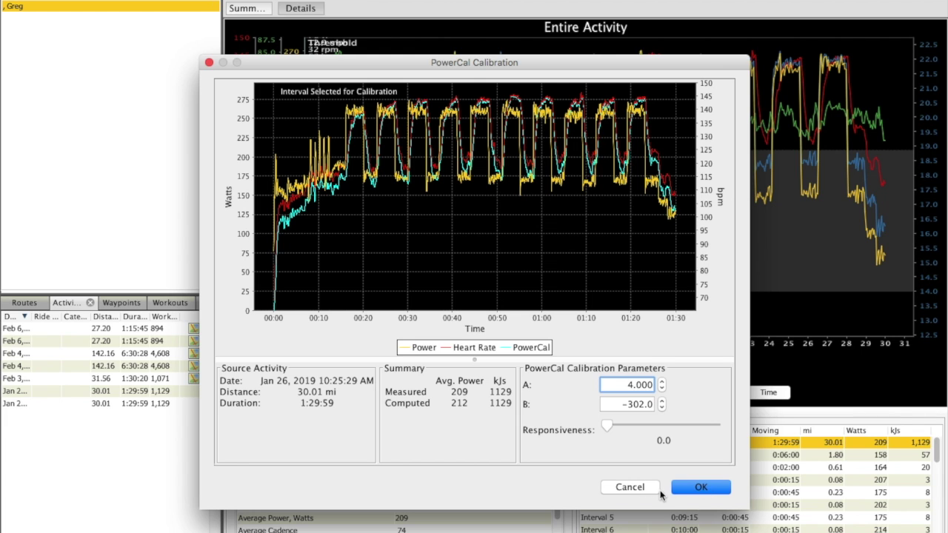
left_click(629, 488)
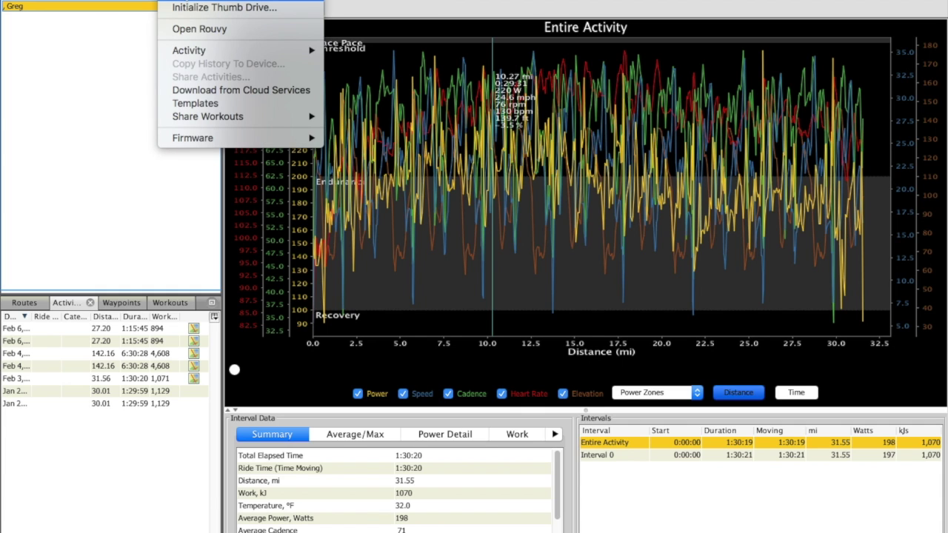
Recompute the PowerCal parameters from the Feb 3 activity and set parameter A to 4.
left_click(222, 0)
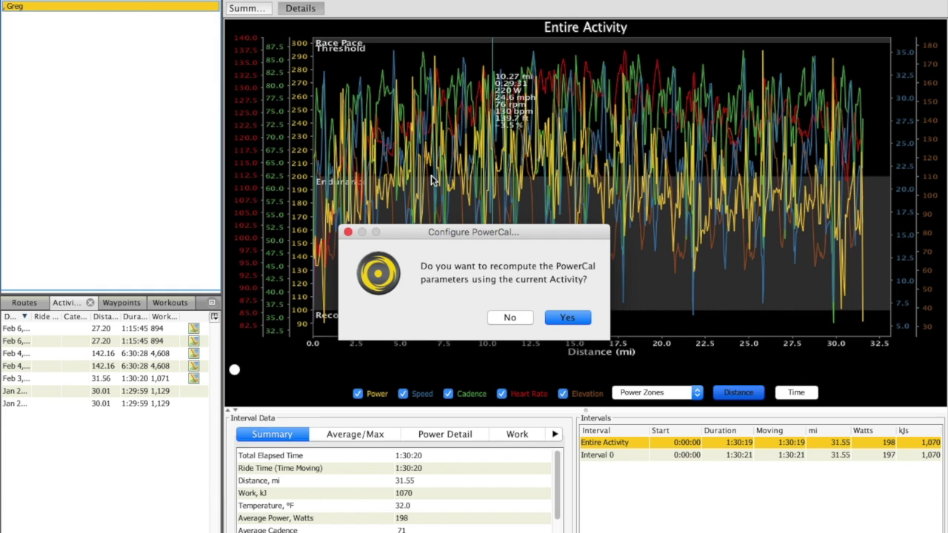
left_click(567, 317)
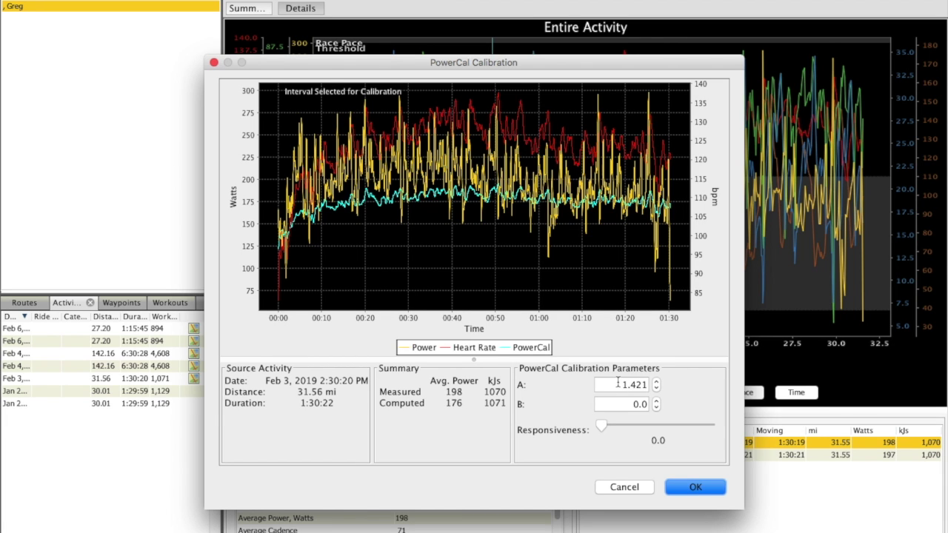
left_click_drag(622, 384, 645, 384)
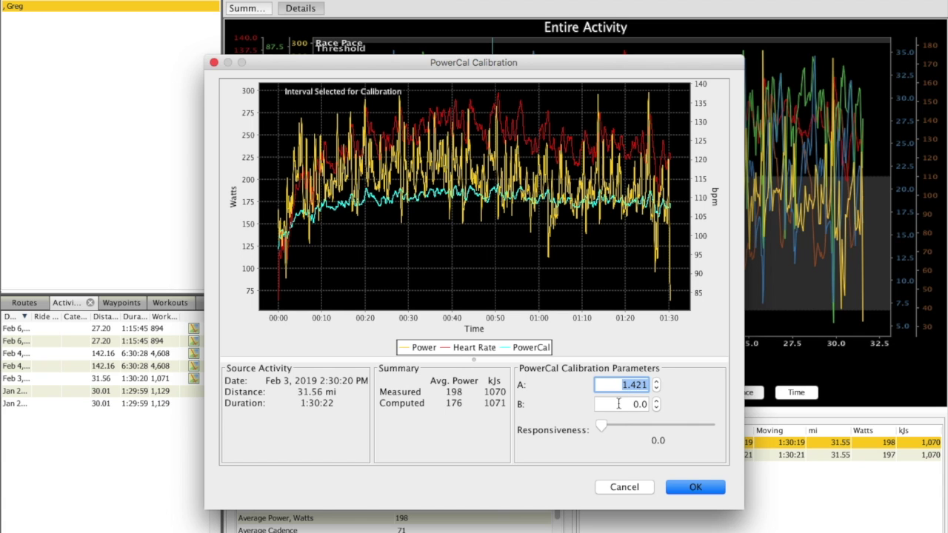
type("4")
left_click(626, 404)
Set calibration parameter B to -302 for the Feb 3 activity and discard the calibration.
type("-319.4")
key("Return")
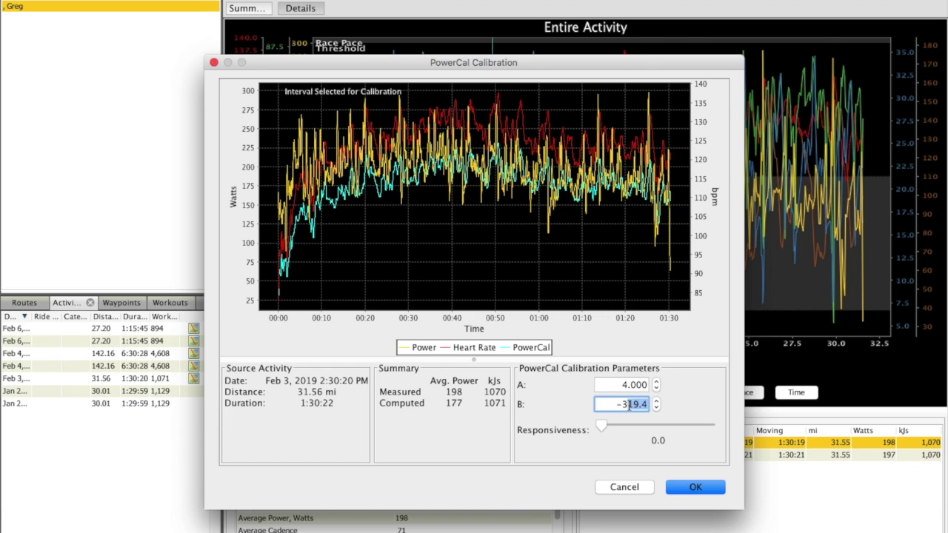
type("02")
left_click(617, 385)
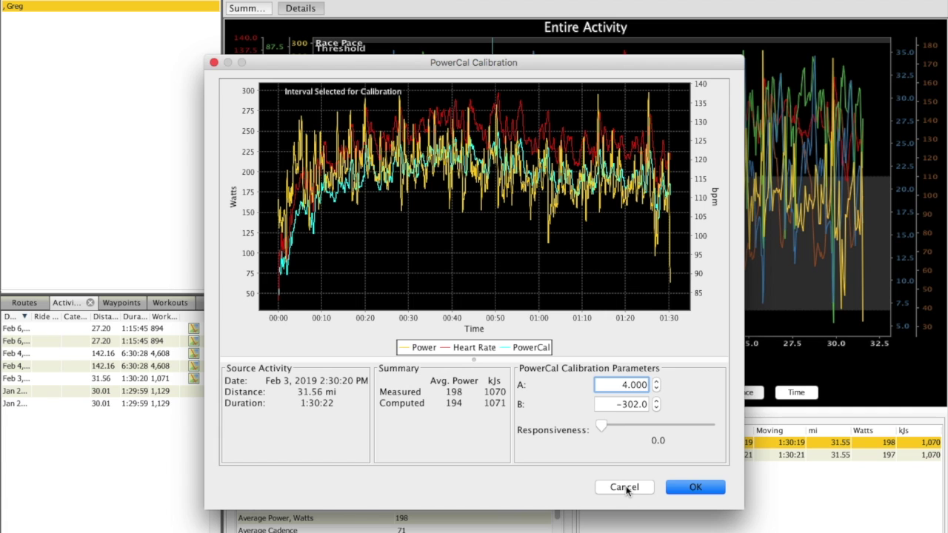
left_click(626, 489)
left_click(621, 485)
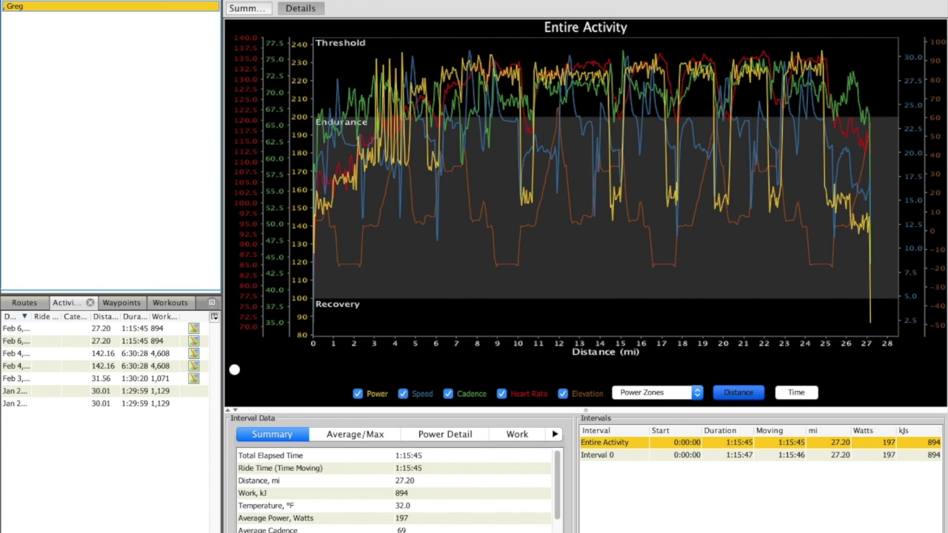
Recompute the PowerCal parameters using the Feb 6 activity of 27.20 miles.
right_click(156, 6)
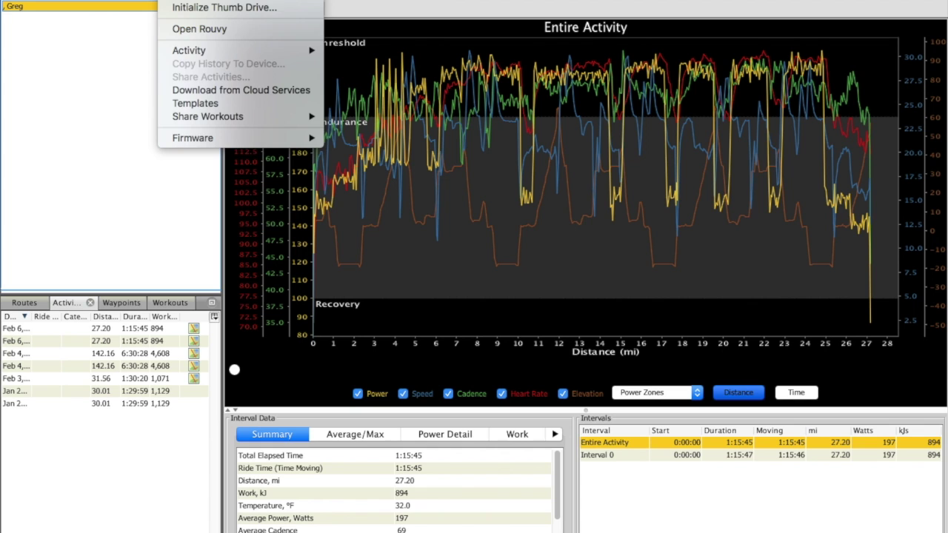
left_click(299, 92)
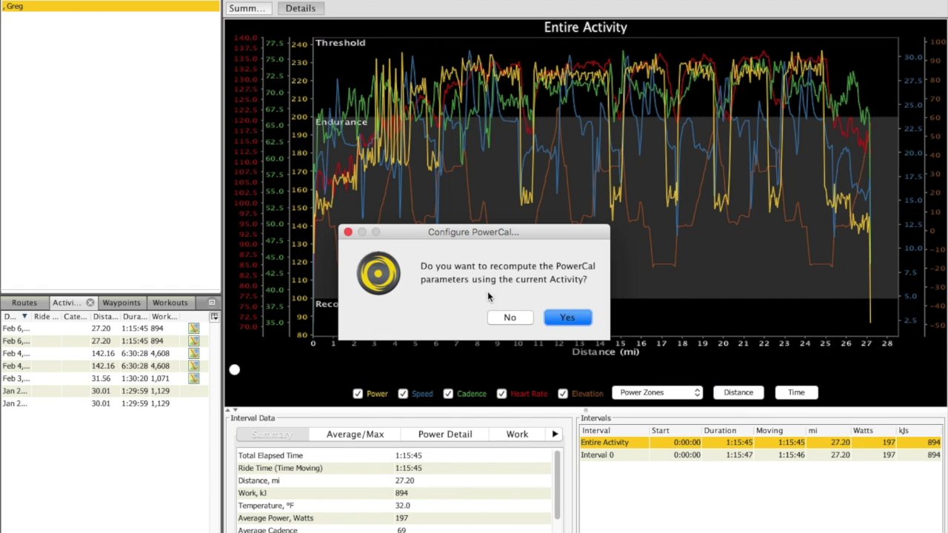
left_click(565, 319)
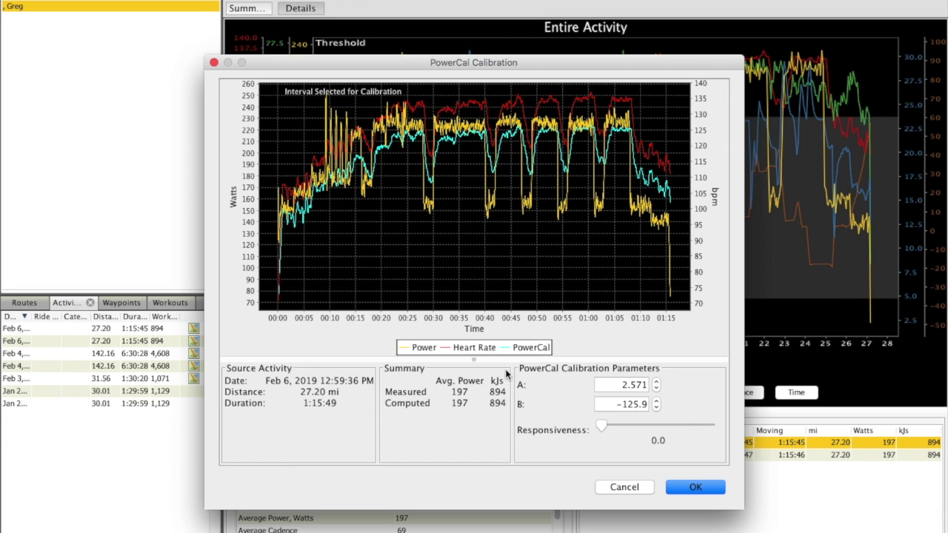
Set calibration parameter A to 4 for the Feb 6 activity.
left_click(647, 384)
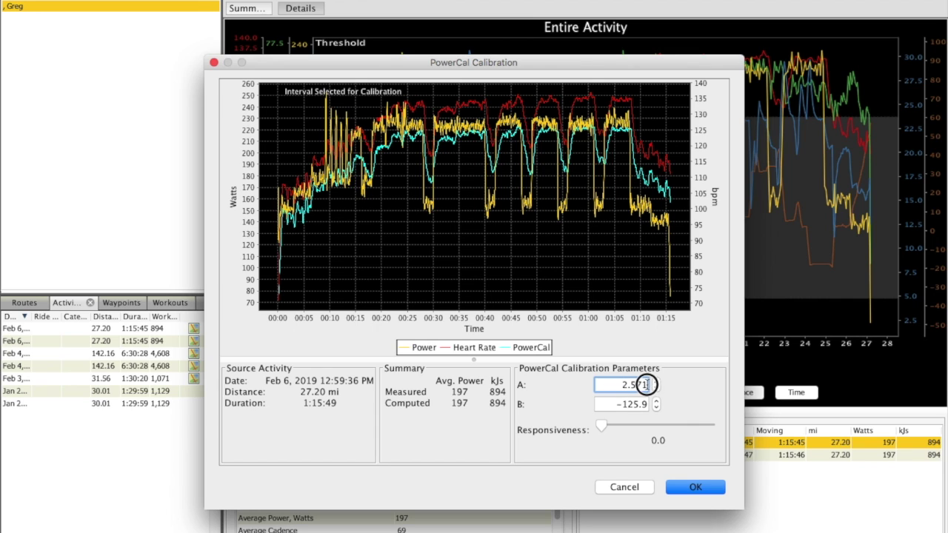
left_click(647, 385)
double_click(639, 385)
key("Right")
key("Left")
key("Left")
key("super+a")
type("4")
Set calibration parameter B to -302 for the Feb 6 activity.
left_click(645, 404)
left_click(637, 406)
left_click(649, 405)
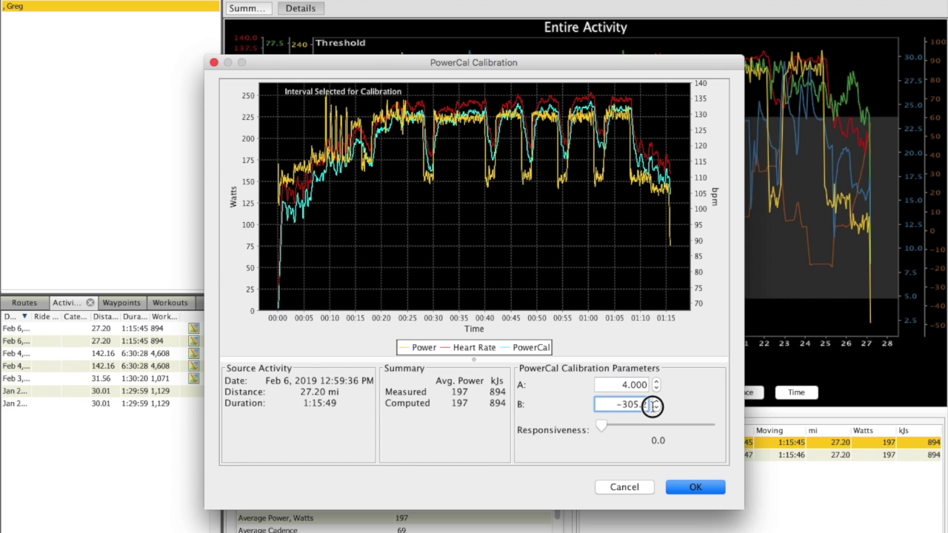
double_click(644, 404)
double_click(624, 406)
type("305.302")
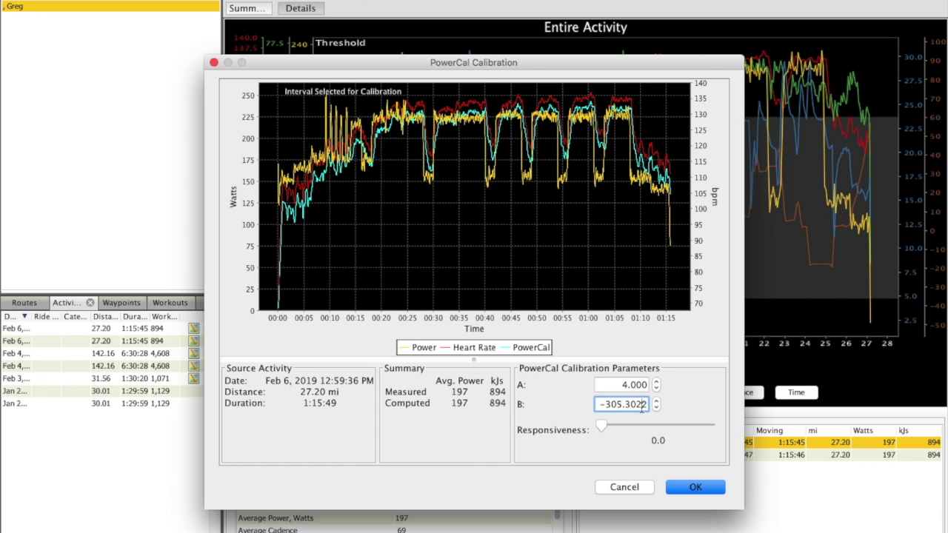
left_click_drag(642, 405, 649, 405)
type("30")
left_click(627, 406)
type("-")
left_click(616, 385)
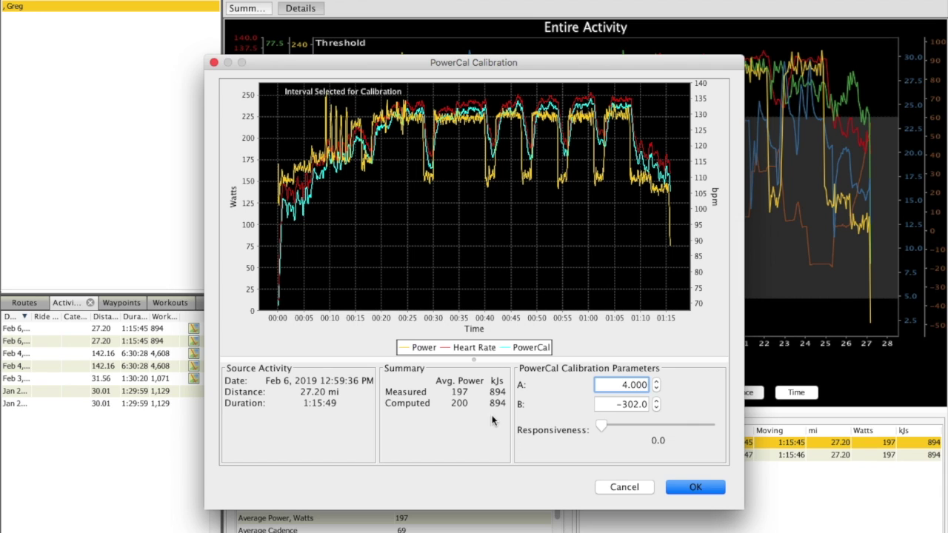
Save the PowerCal calibration parameters to the athlete profile and use them for the selected activity.
left_click(699, 488)
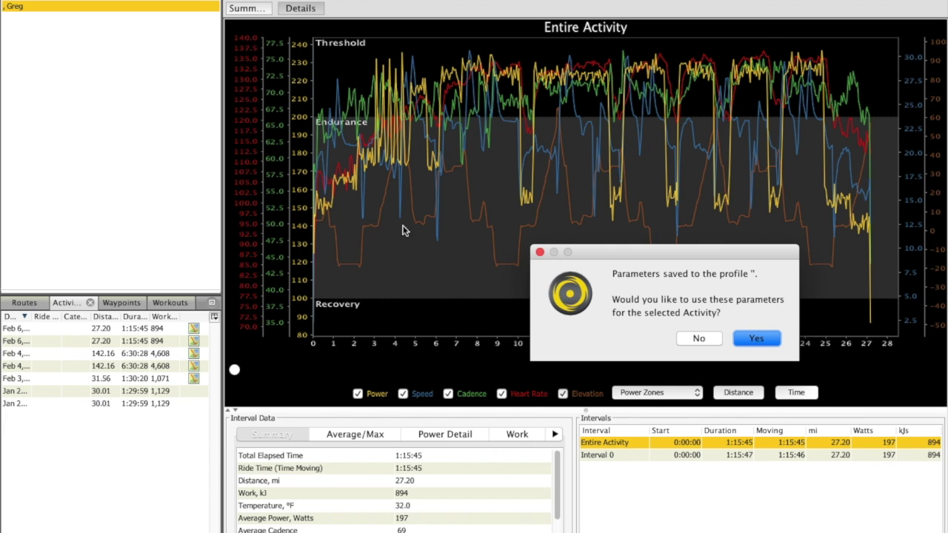
left_click(751, 339)
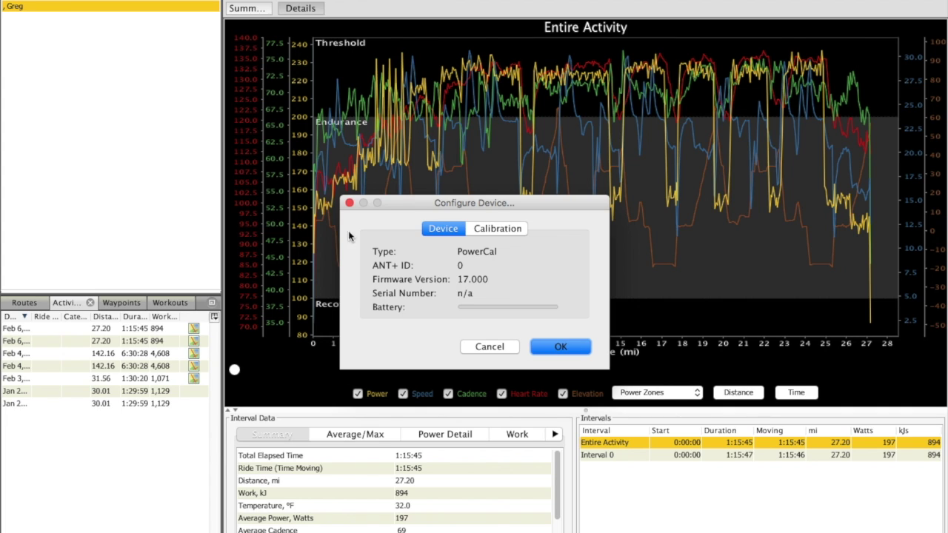
Copy the athlete's calibration values A 4.000, B -302.0 and C 0.0 to the PowerCal device and apply the configuration.
left_click(491, 230)
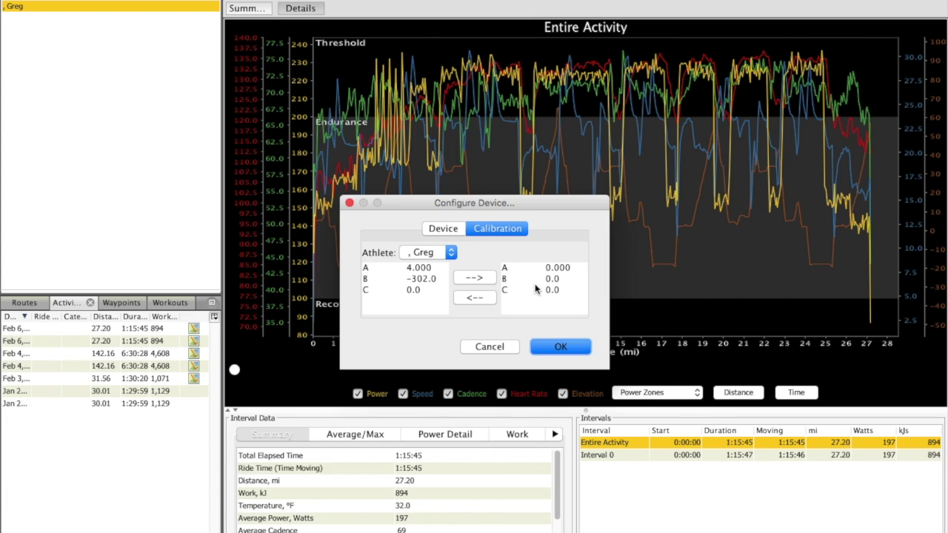
left_click(476, 278)
left_click(476, 277)
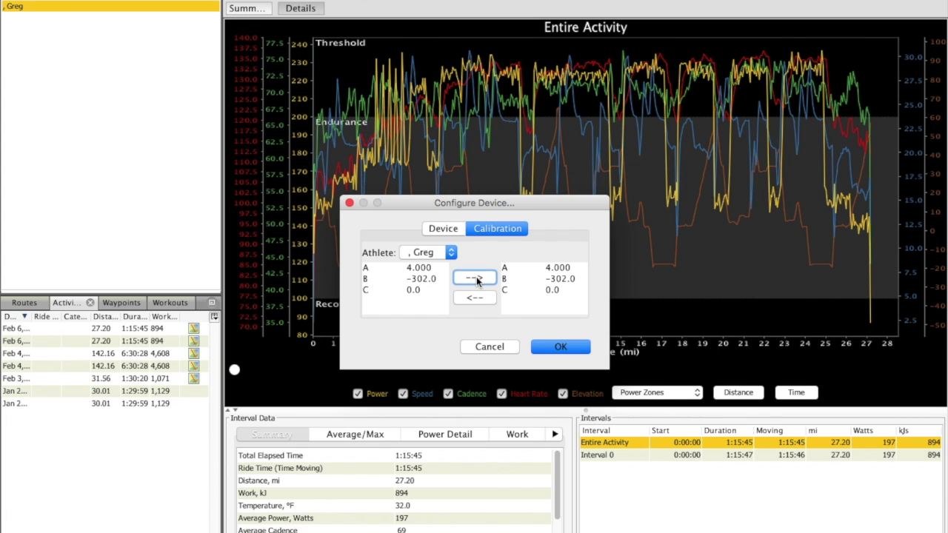
left_click(562, 347)
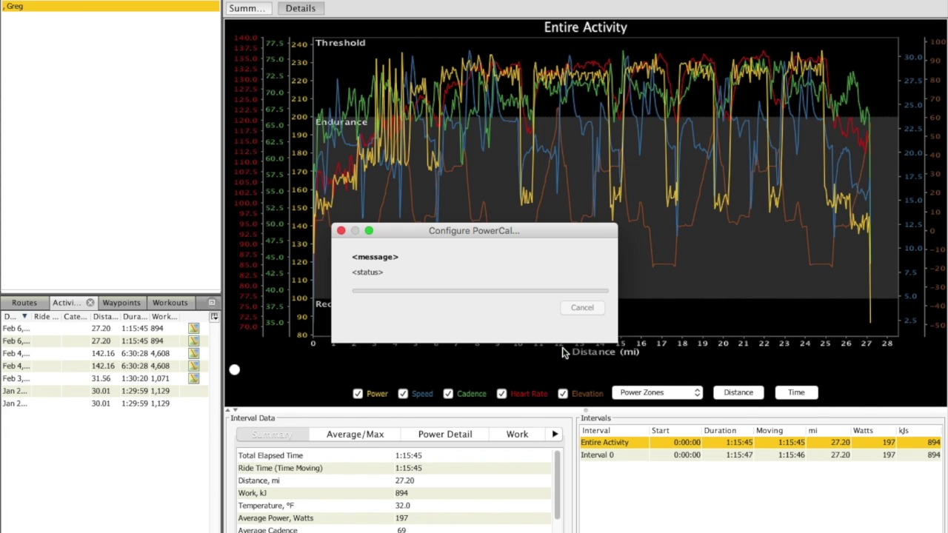